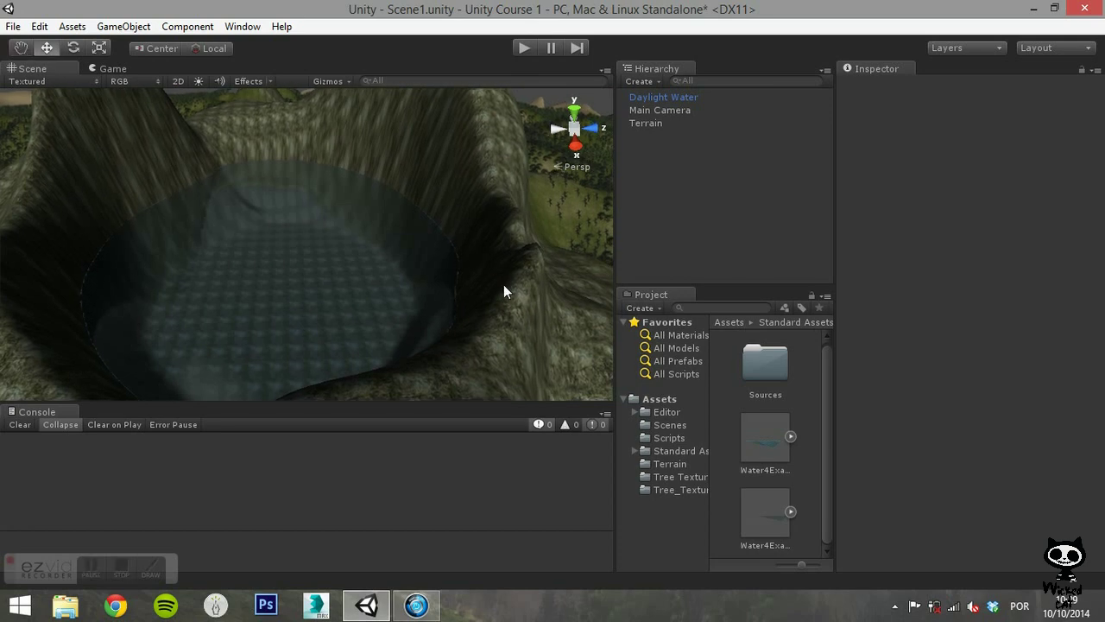
Open the Standard Assets > Water (Pro Only) > Water4 folder in the Project panel.
{"action": "left_click", "coordinate": [669, 450]}
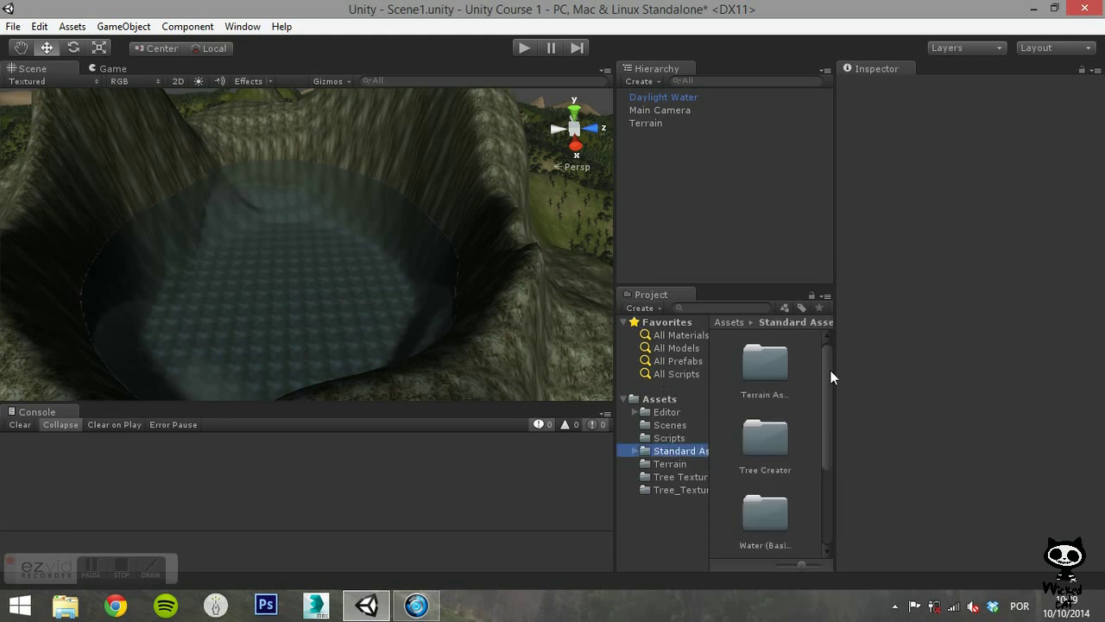
{"action": "left_click_drag", "start_coordinate": [830, 376], "coordinate": [824, 445]}
{"action": "double_click", "coordinate": [775, 457]}
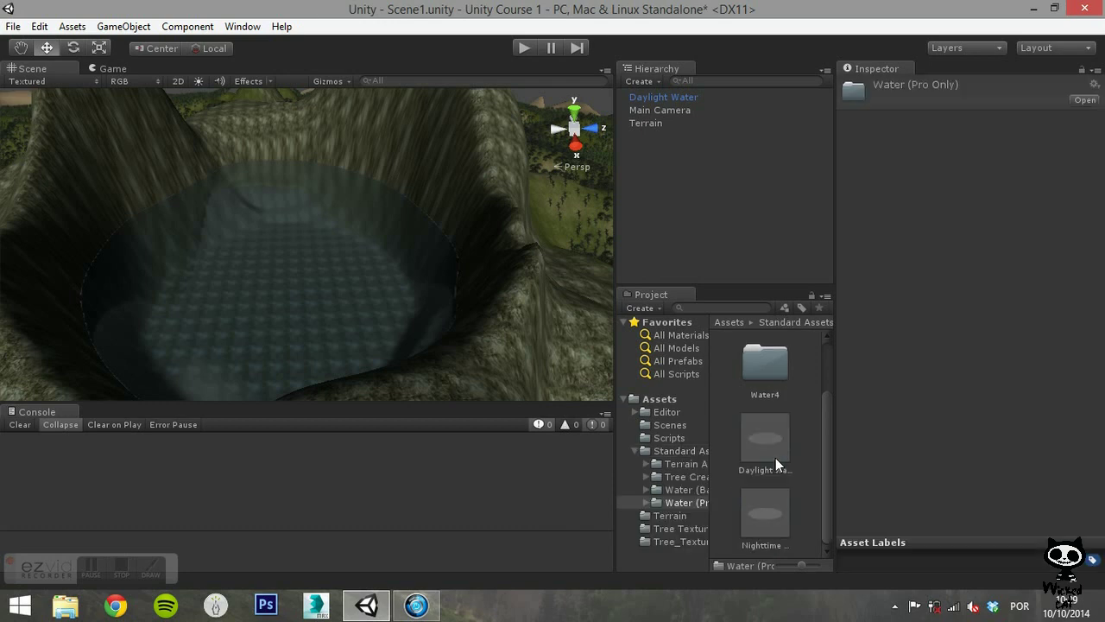
{"action": "double_click", "coordinate": [765, 369]}
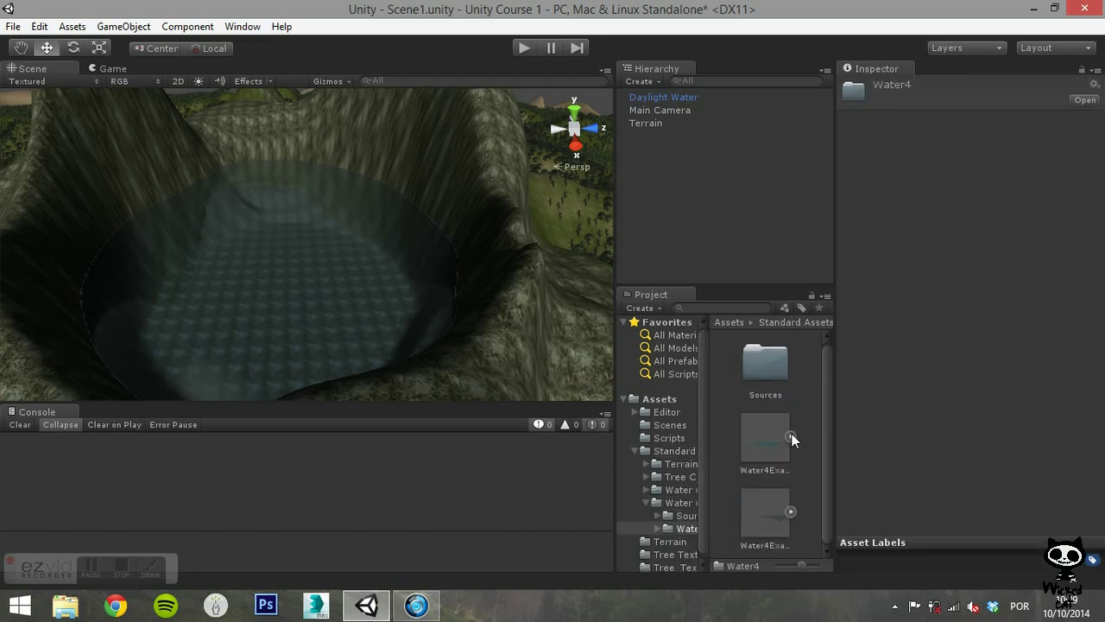
Inspect the Water4Example (Advanced) and Water4Example (Simple) prefabs and compare their settings.
{"action": "left_click", "coordinate": [779, 440]}
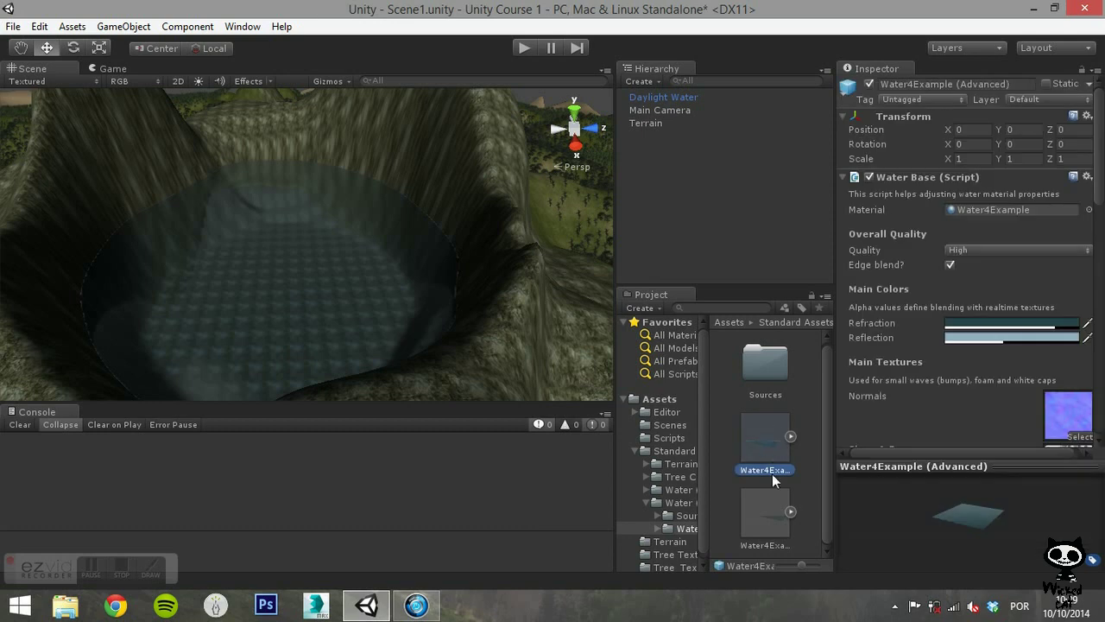
{"action": "left_click", "coordinate": [765, 510]}
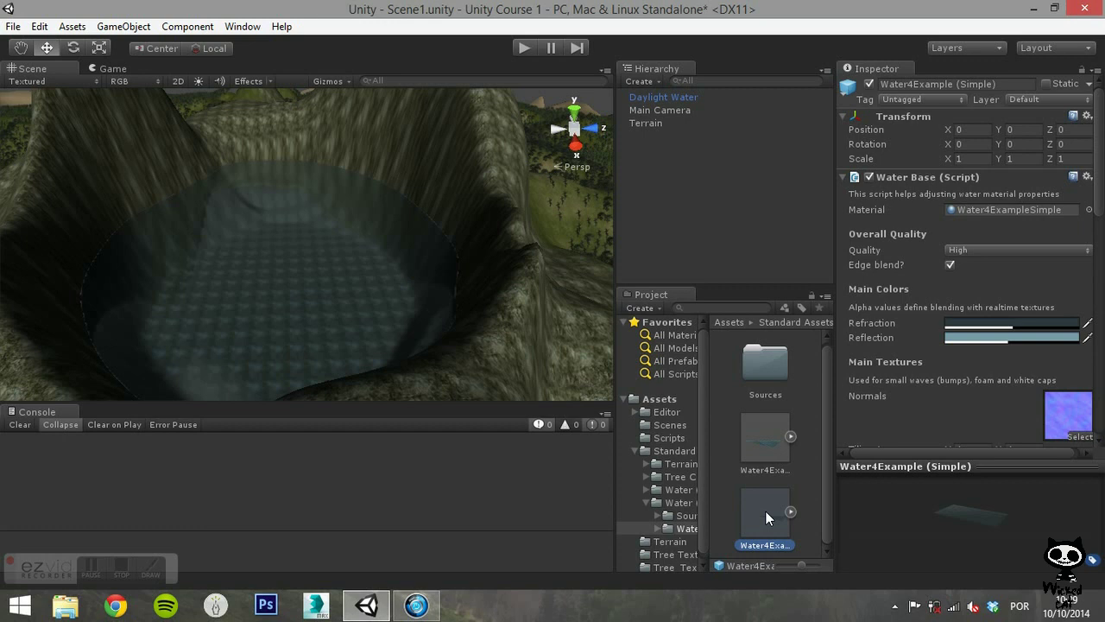
{"action": "left_click_drag", "start_coordinate": [409, 297], "coordinate": [816, 243], "text": "alt"}
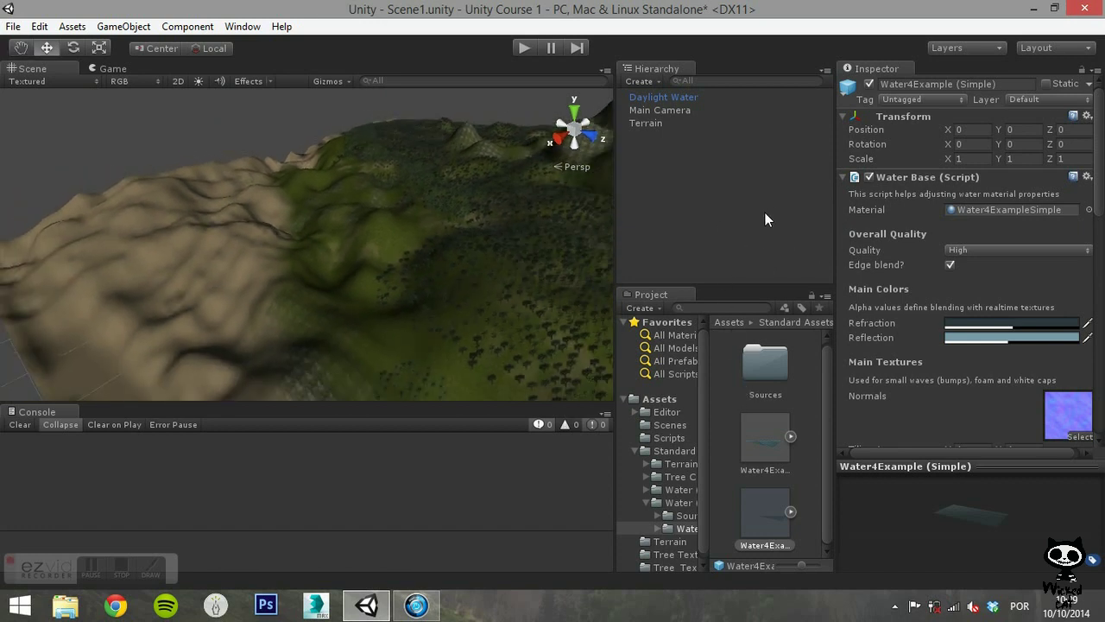
Place Water4Example (Advanced) in the scene and set its X and Z scale to 100.
{"action": "left_click_drag", "start_coordinate": [764, 431], "coordinate": [238, 280]}
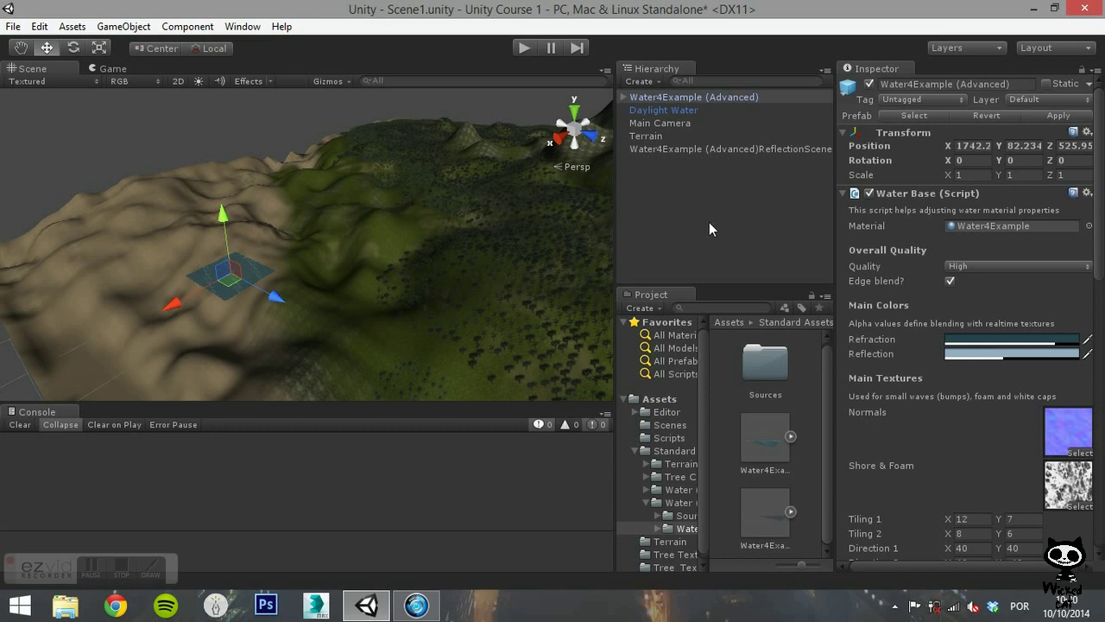
{"action": "left_click", "coordinate": [961, 175]}
{"action": "type", "text": "100"}
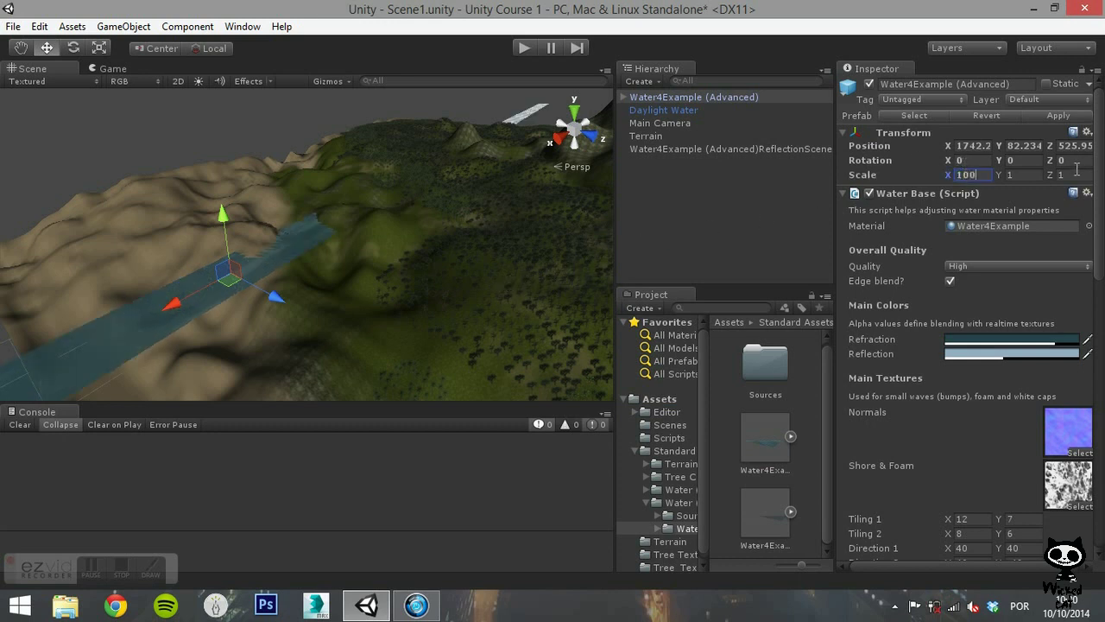
{"action": "left_click", "coordinate": [1077, 174]}
{"action": "type", "text": "100"}
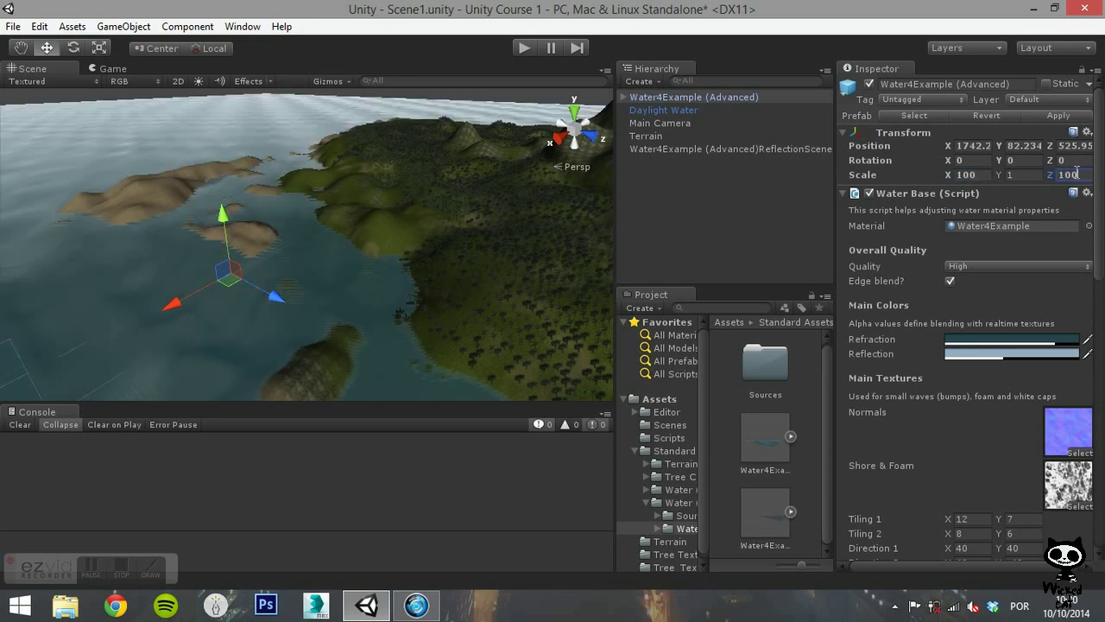
Raise the water plane to Y 122.53 so it surrounds the island.
{"action": "right_click_drag", "start_coordinate": [366, 247], "coordinate": [388, 247]}
{"action": "left_click_drag", "start_coordinate": [168, 236], "coordinate": [169, 214]}
{"action": "left_click_drag", "start_coordinate": [244, 227], "coordinate": [543, 255], "text": "alt"}
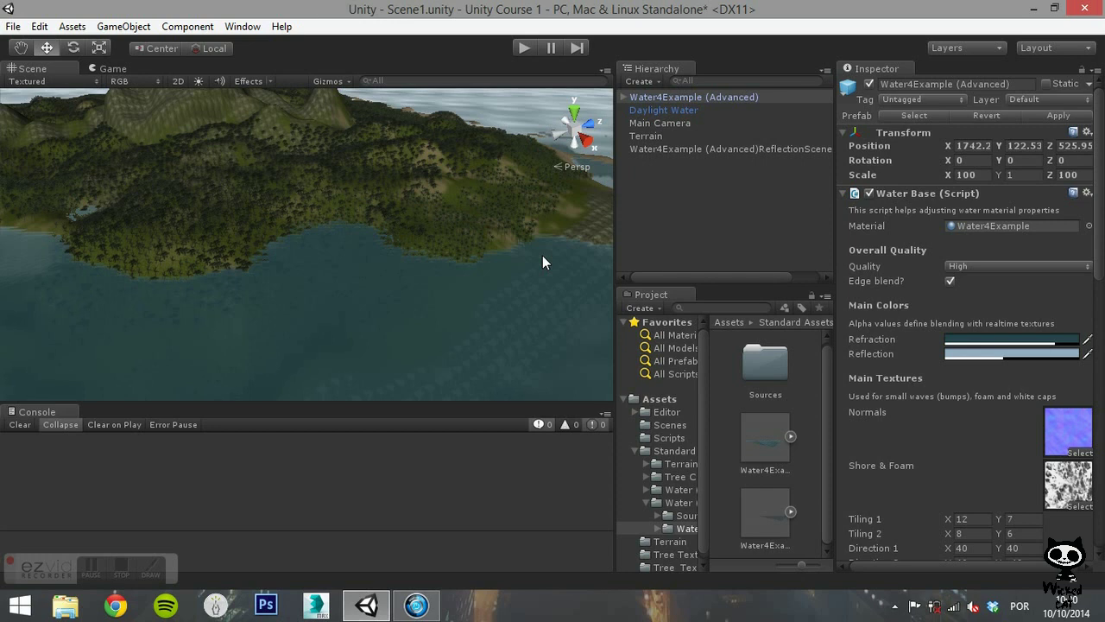
{"action": "left_click", "coordinate": [710, 149]}
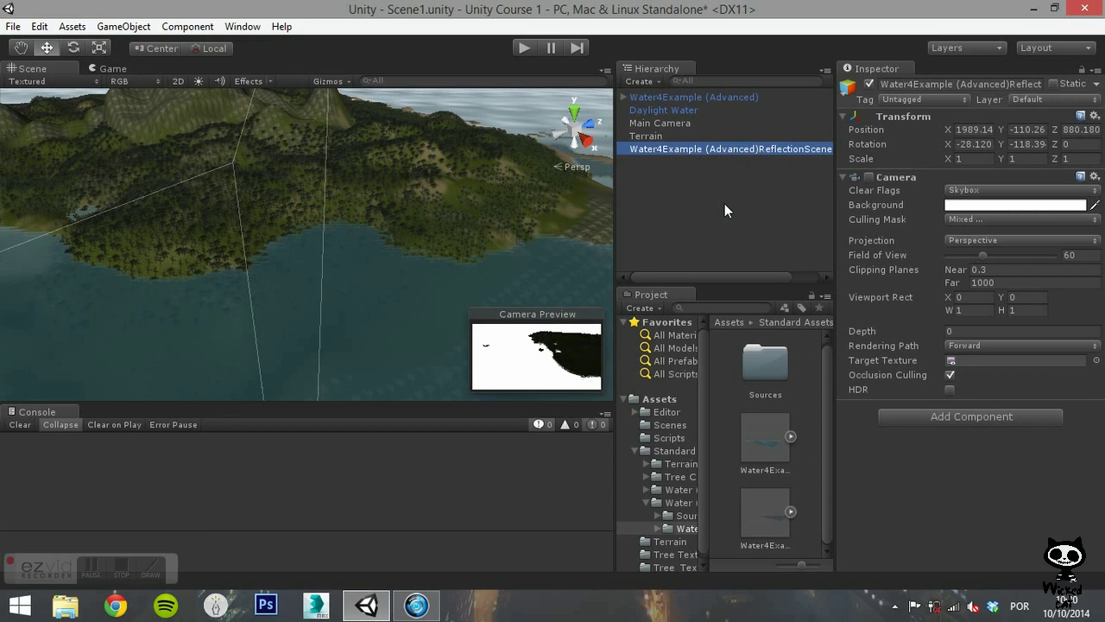
{"action": "left_click", "coordinate": [713, 96]}
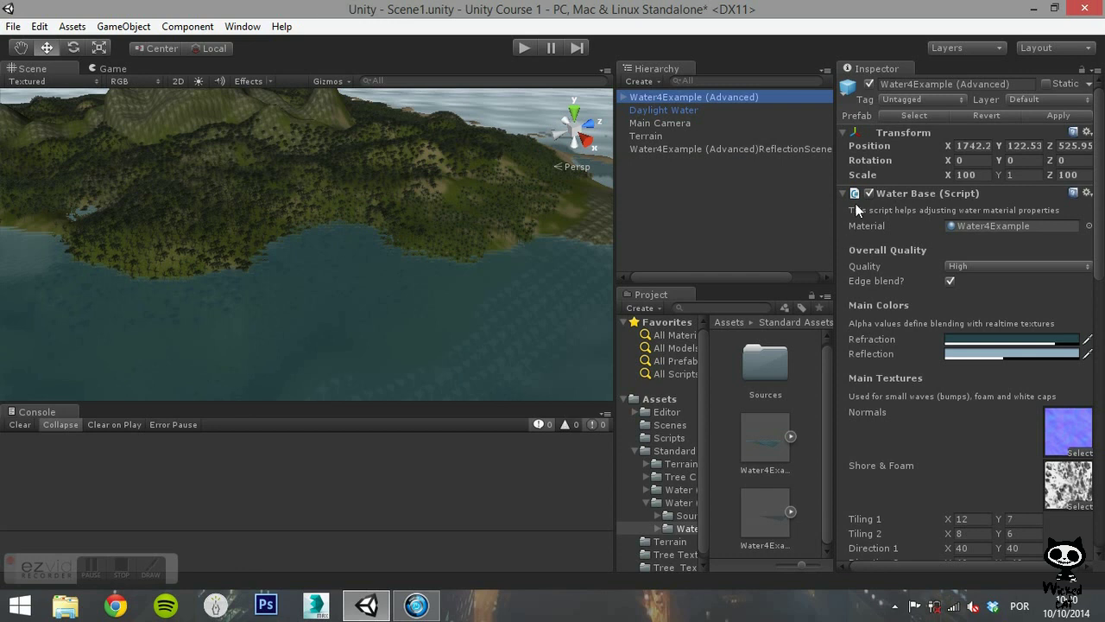
{"action": "left_click_drag", "start_coordinate": [1101, 180], "coordinate": [1103, 201]}
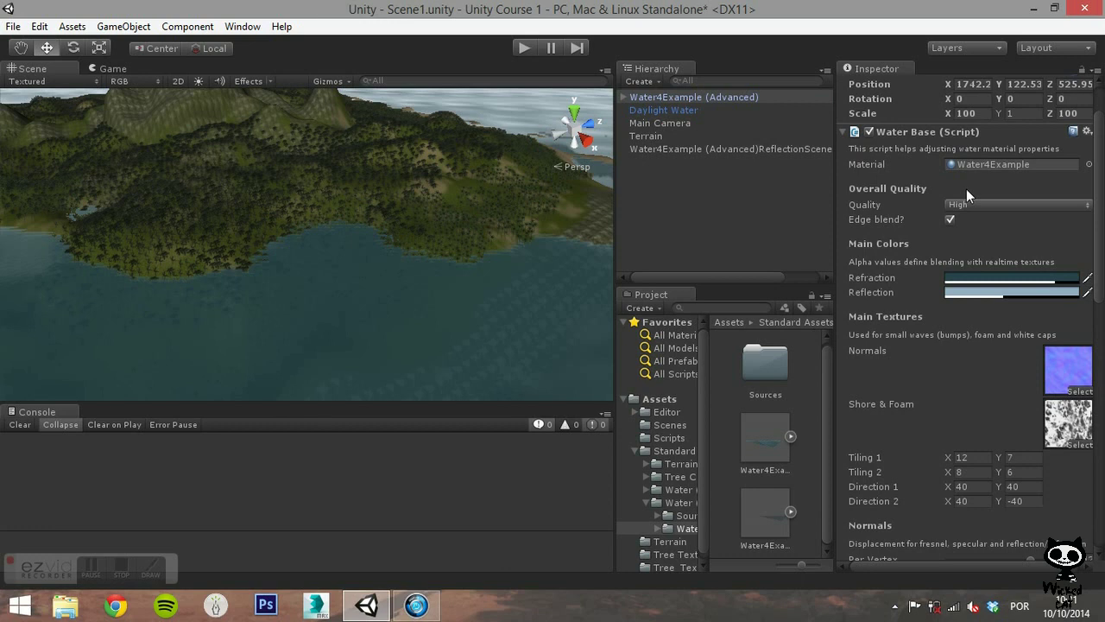
{"action": "left_click", "coordinate": [1047, 202]}
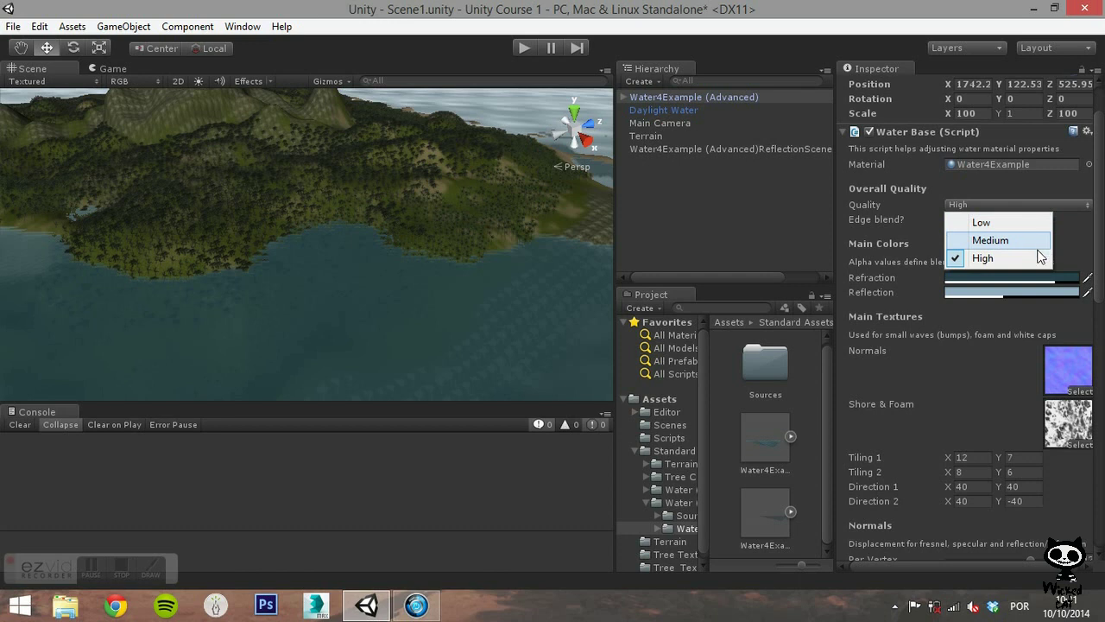
{"action": "left_click", "coordinate": [1085, 235]}
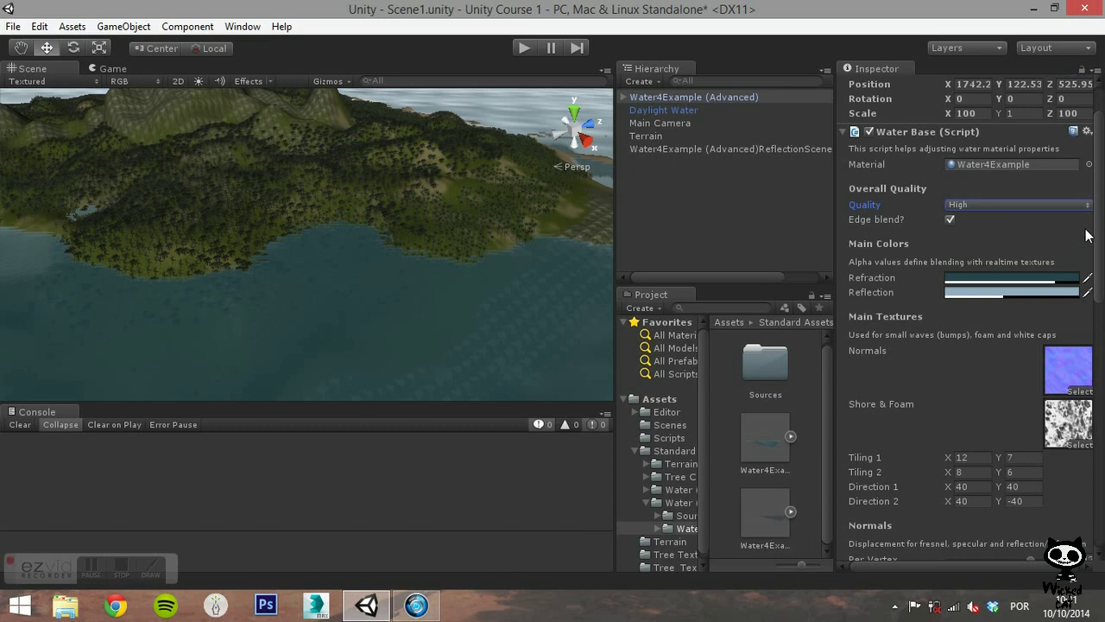
{"action": "scroll", "coordinate": [1103, 251], "scroll_direction": "down", "scroll_amount": 1}
{"action": "scroll", "coordinate": [1103, 251], "scroll_direction": "down", "scroll_amount": 3}
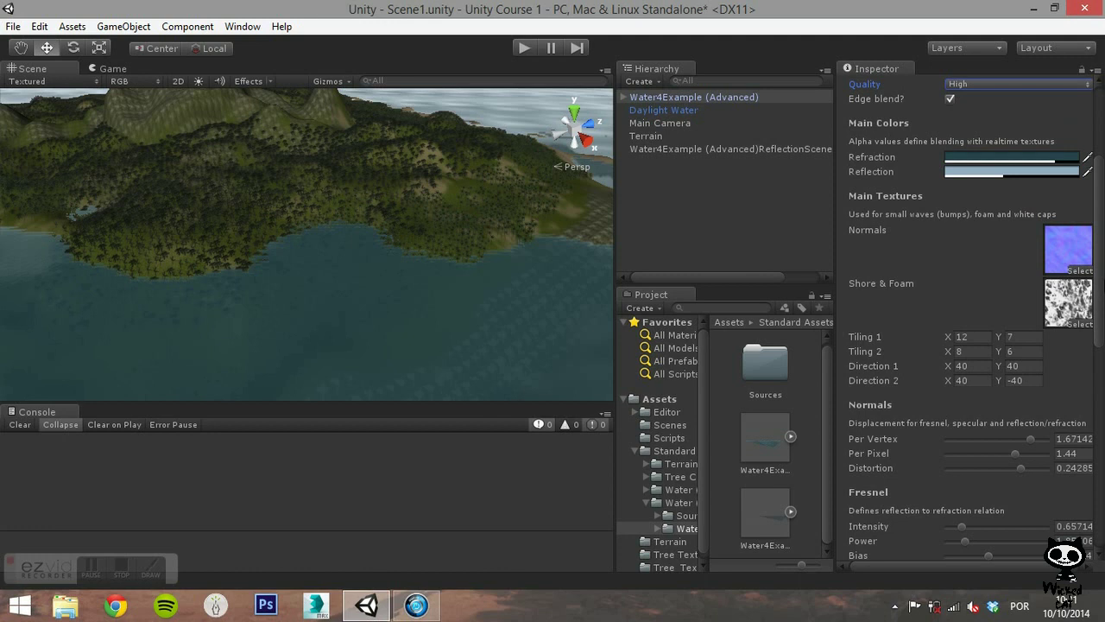
{"action": "scroll", "coordinate": [1103, 251], "scroll_direction": "down", "scroll_amount": 2}
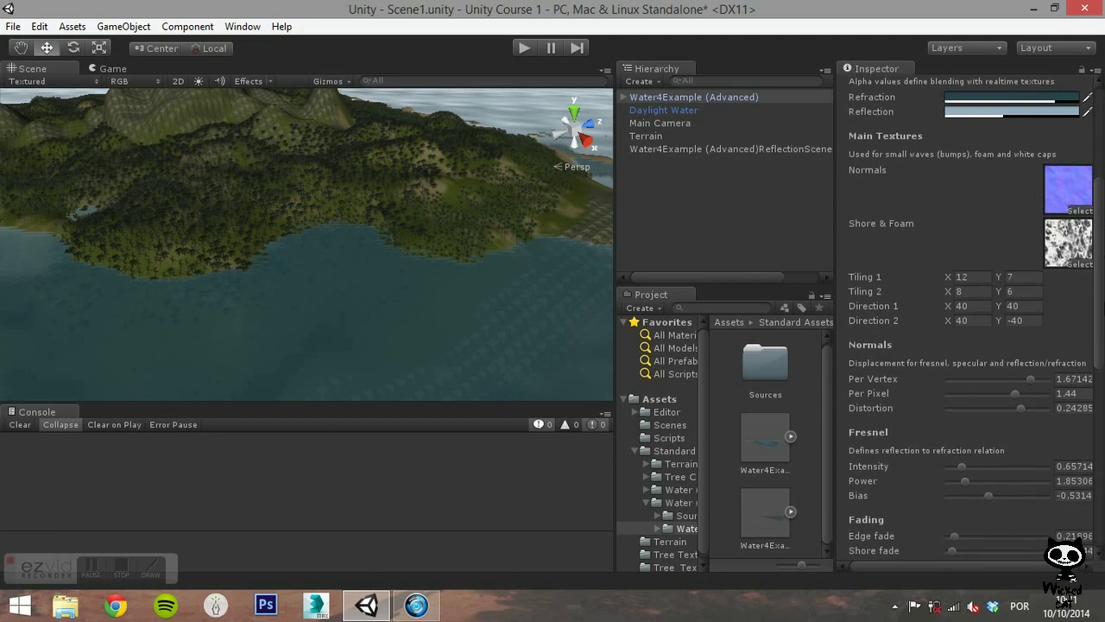
{"action": "scroll", "coordinate": [1102, 251], "scroll_direction": "down", "scroll_amount": 1}
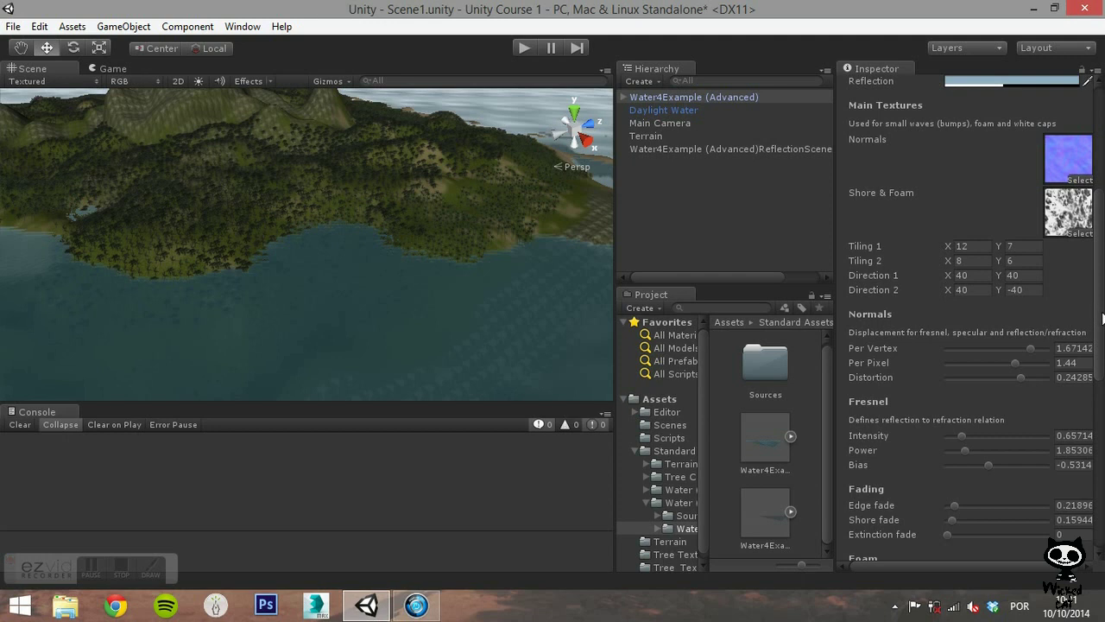
{"action": "scroll", "coordinate": [1102, 319], "scroll_direction": "down", "scroll_amount": 3}
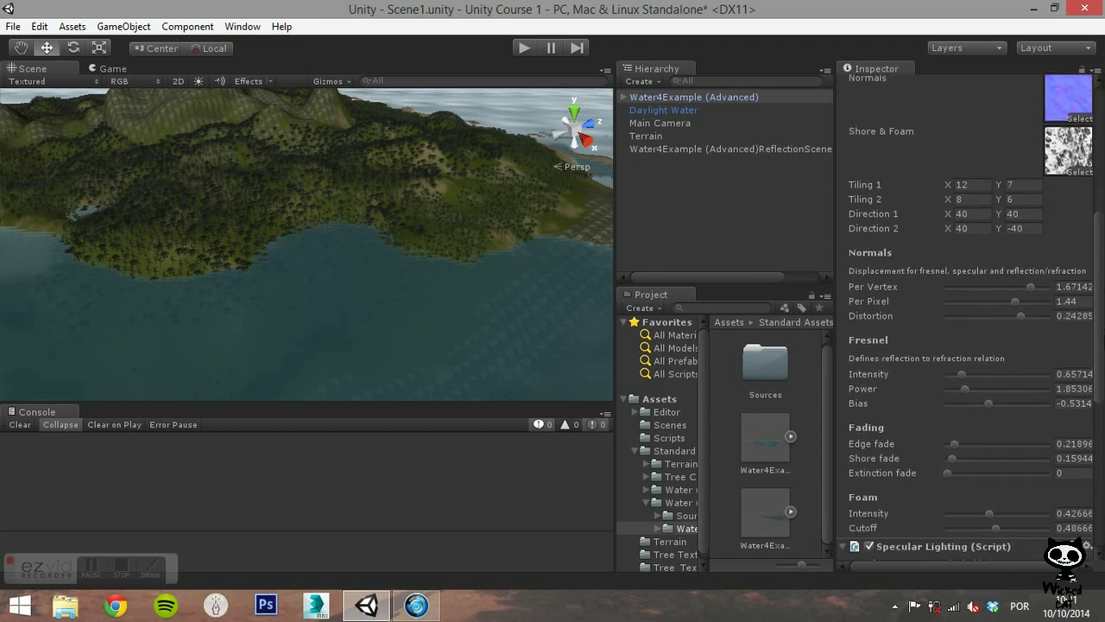
{"action": "scroll", "coordinate": [976, 318], "scroll_direction": "down", "scroll_amount": 1}
{"action": "scroll", "coordinate": [969, 317], "scroll_direction": "up", "scroll_amount": 1}
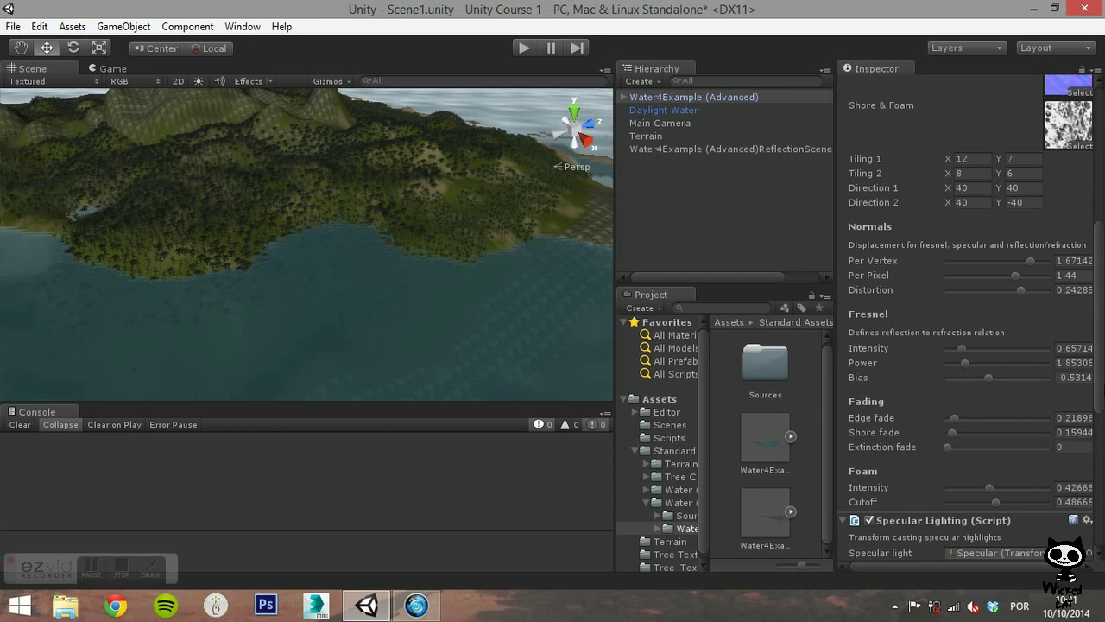
{"action": "scroll", "coordinate": [1100, 343], "scroll_direction": "down", "scroll_amount": 10}
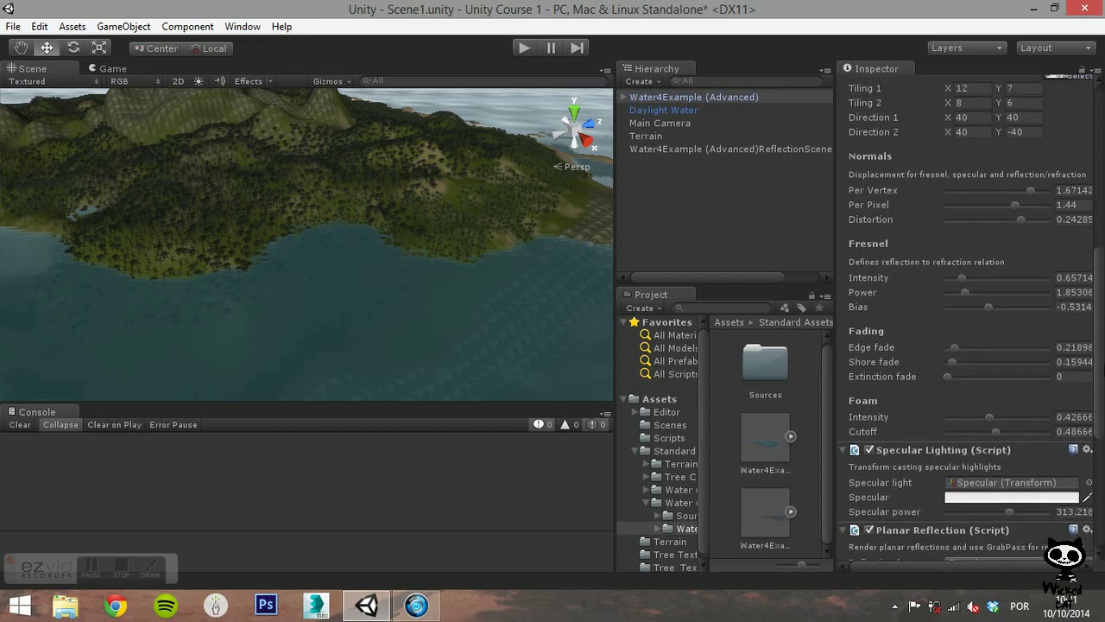
{"action": "scroll", "coordinate": [1101, 343], "scroll_direction": "down", "scroll_amount": 4}
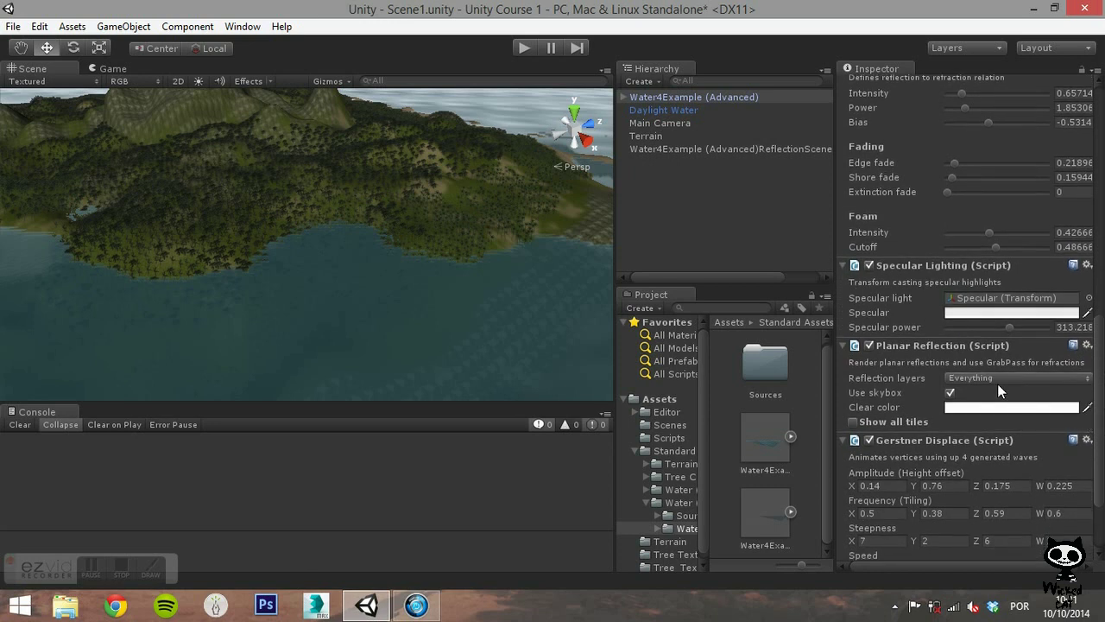
{"action": "left_click", "coordinate": [975, 300]}
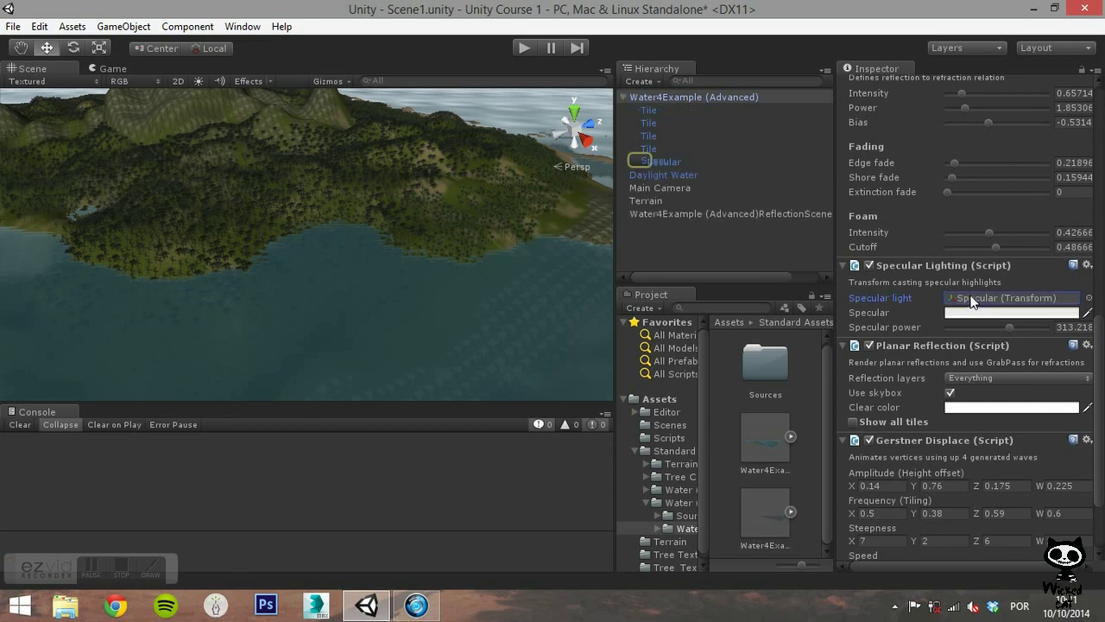
{"action": "left_click", "coordinate": [622, 97]}
{"action": "left_click", "coordinate": [622, 97]}
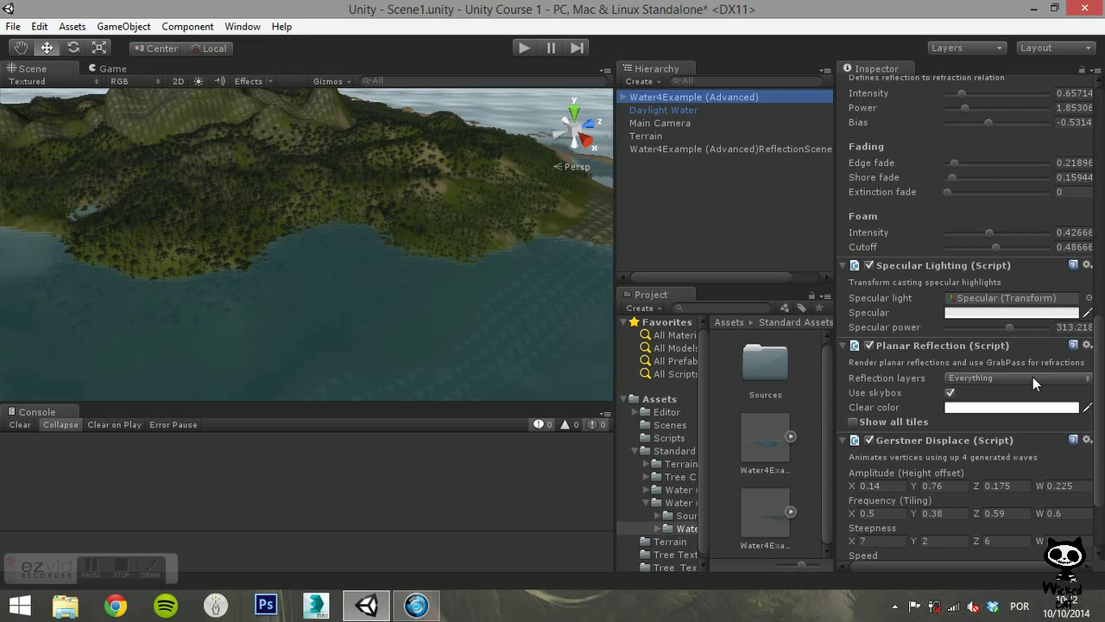
{"action": "left_click", "coordinate": [1035, 380]}
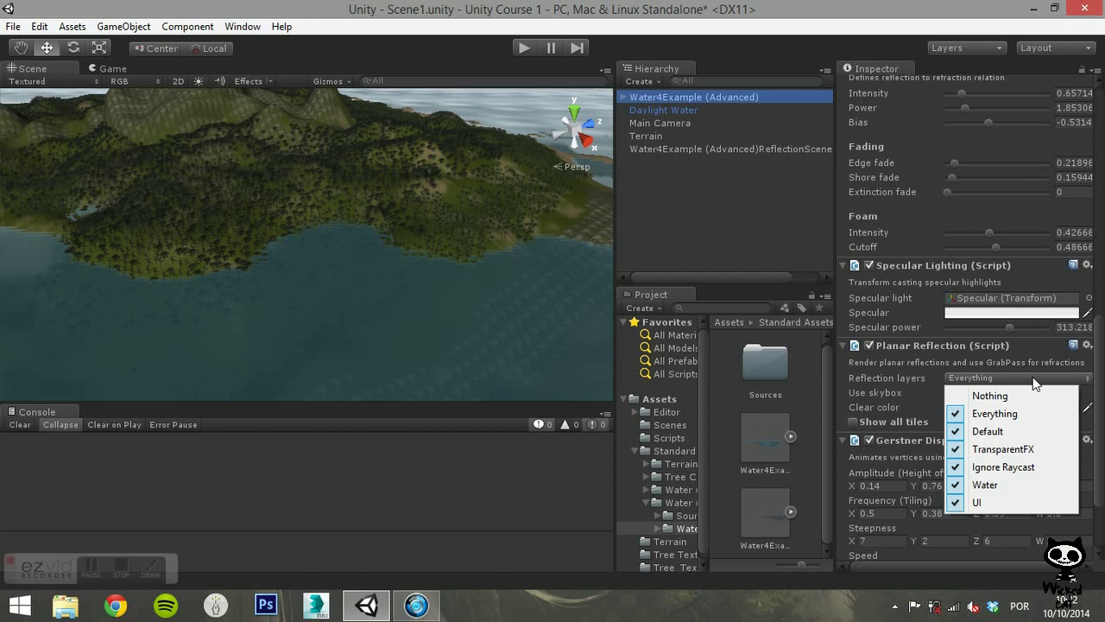
{"action": "left_click", "coordinate": [972, 363]}
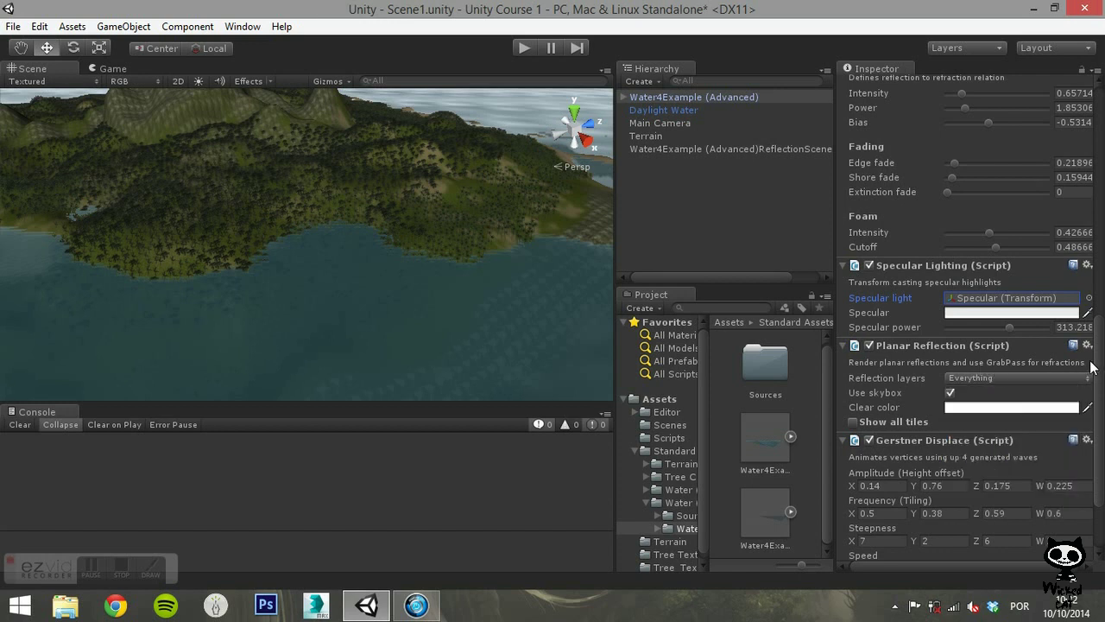
Frame a low shoreline view across the Water4 waves toward the horizon.
{"action": "left_click_drag", "start_coordinate": [1098, 363], "coordinate": [1099, 432]}
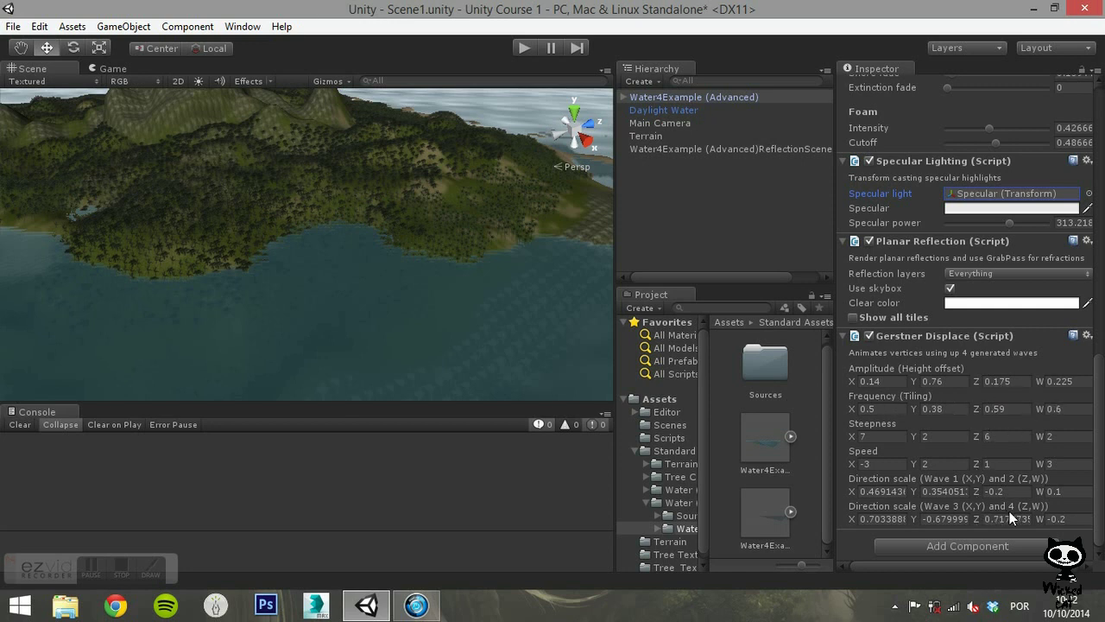
{"action": "right_click_drag", "start_coordinate": [521, 362], "coordinate": [802, 232]}
{"action": "key", "text": "w"}
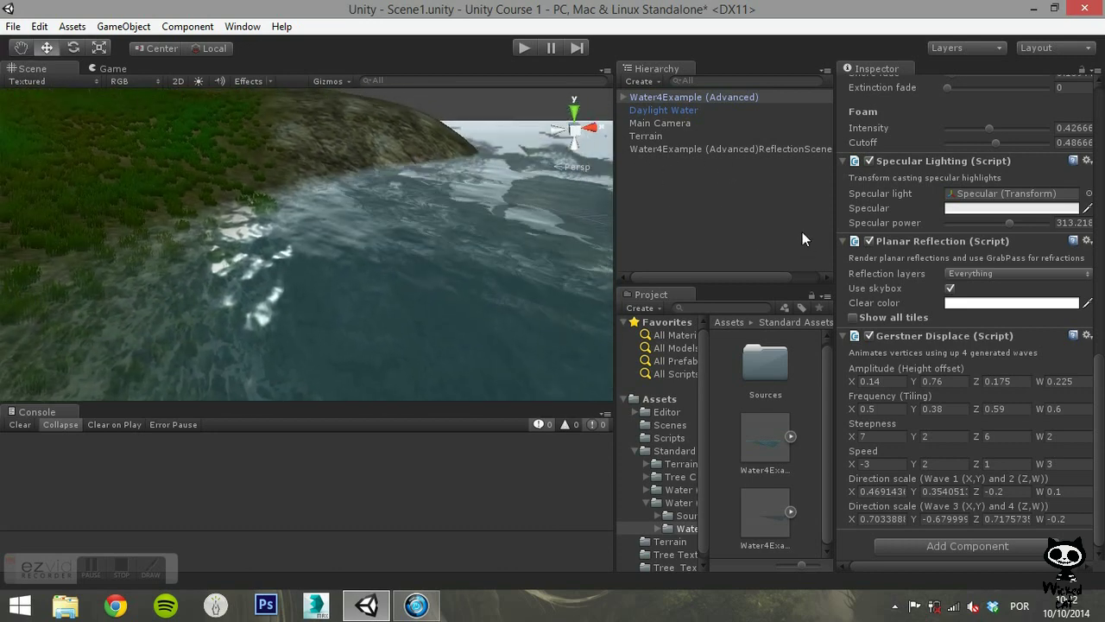
Align the Main Camera with the shoreline scene view and switch to the Game view.
{"action": "left_click", "coordinate": [103, 33]}
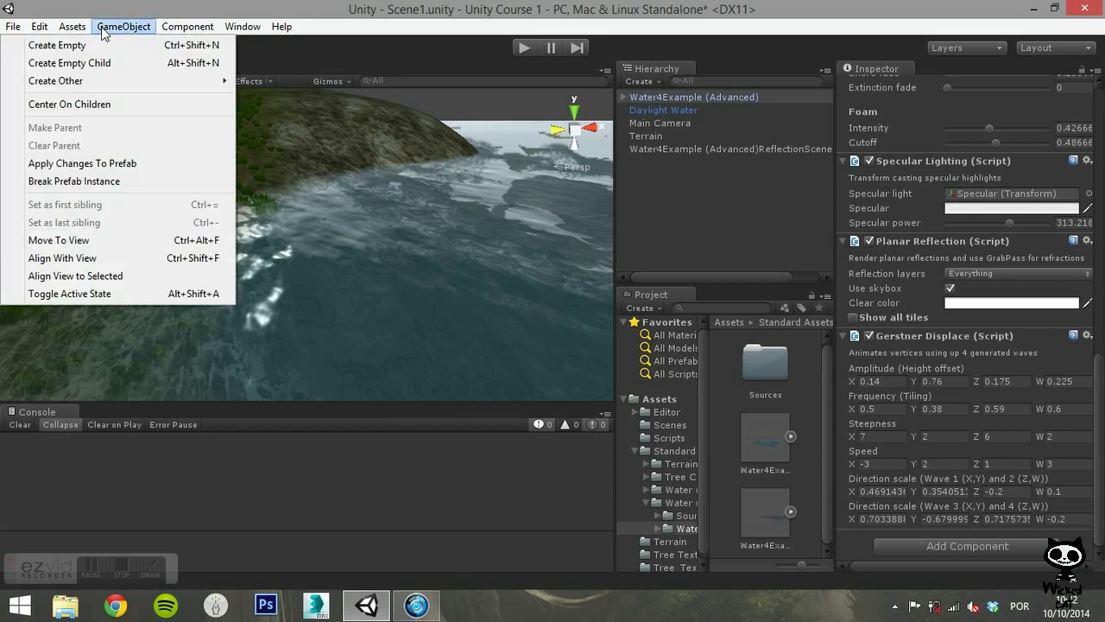
{"action": "mouse_move", "coordinate": [80, 30]}
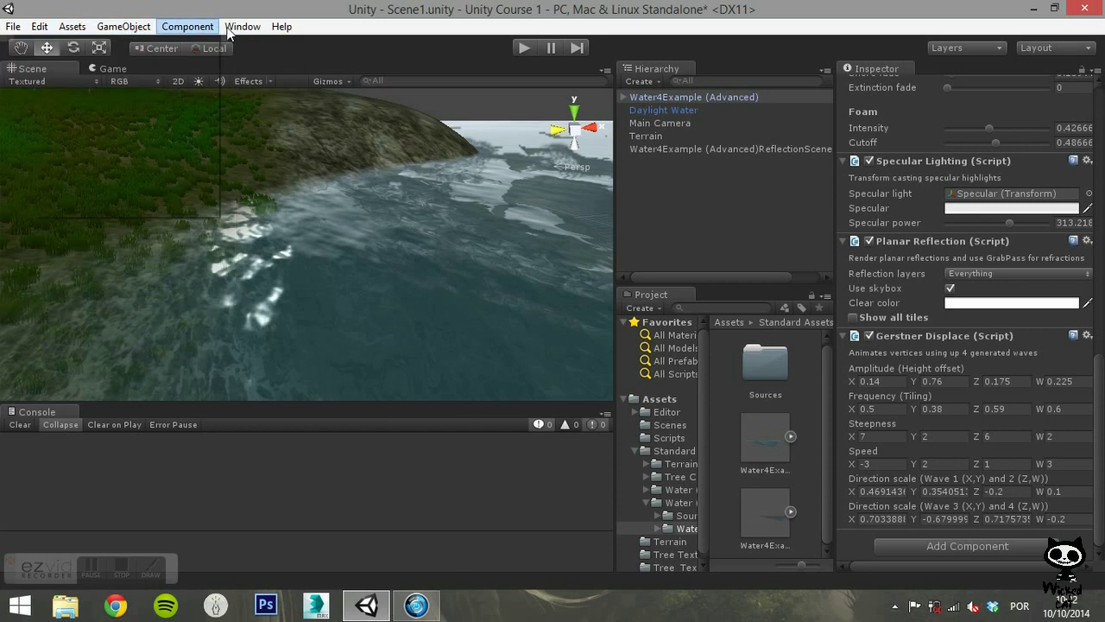
{"action": "left_click", "coordinate": [652, 134]}
{"action": "left_click", "coordinate": [653, 123]}
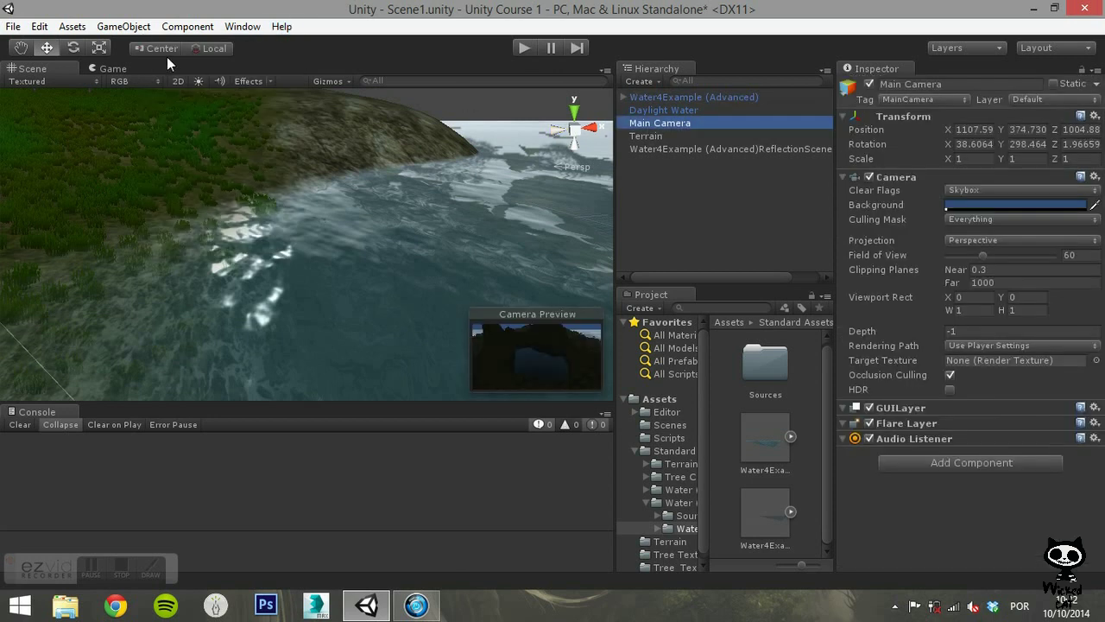
{"action": "left_click", "coordinate": [121, 27]}
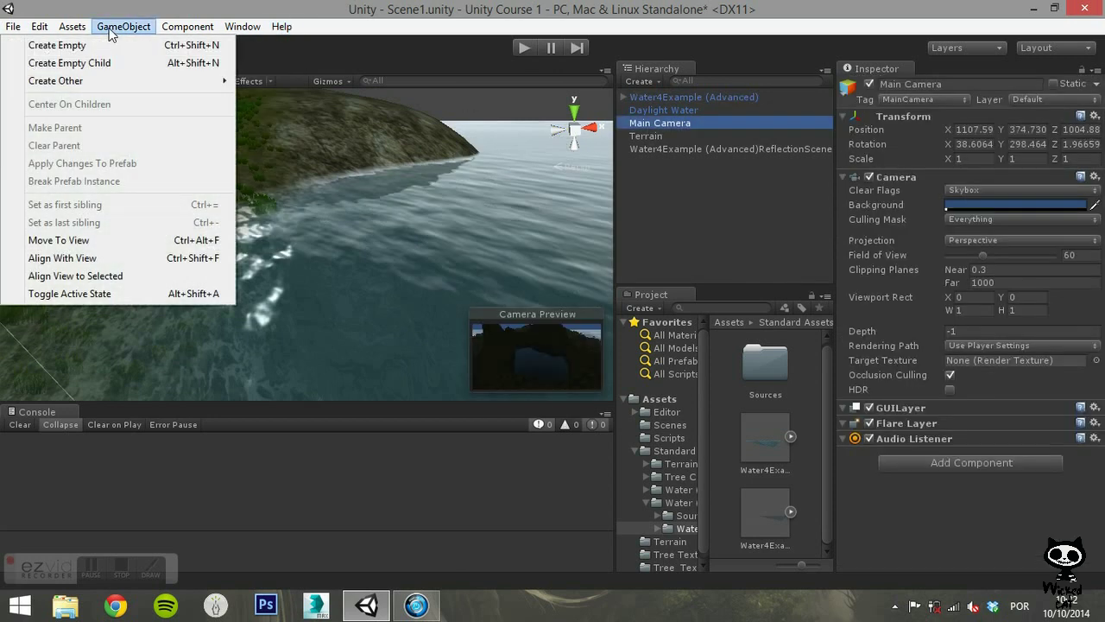
{"action": "left_click", "coordinate": [94, 261]}
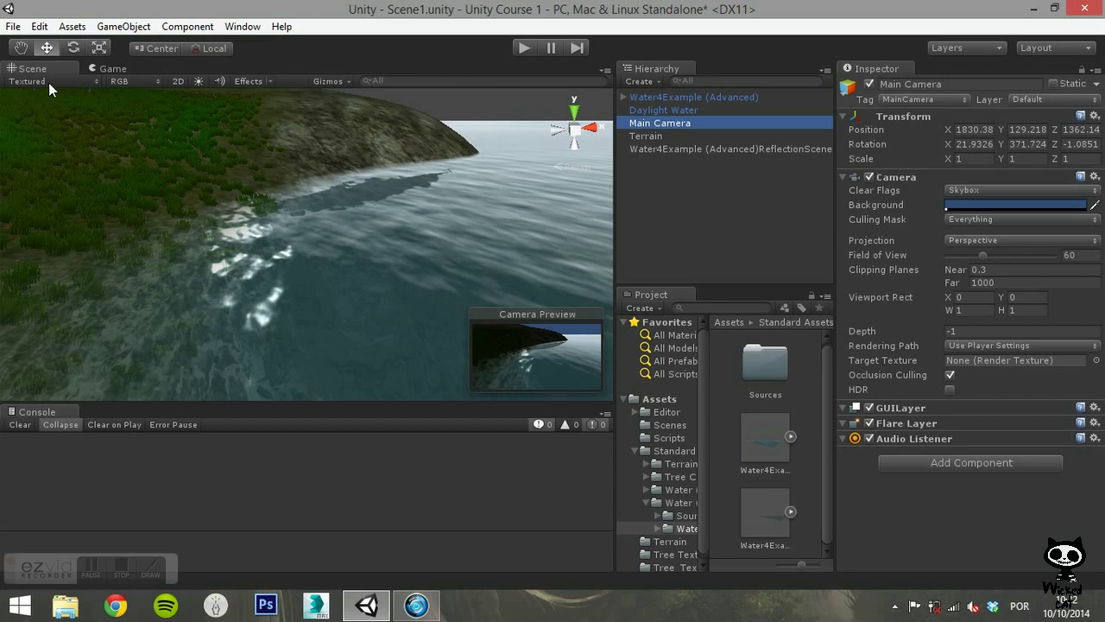
{"action": "left_click", "coordinate": [112, 69]}
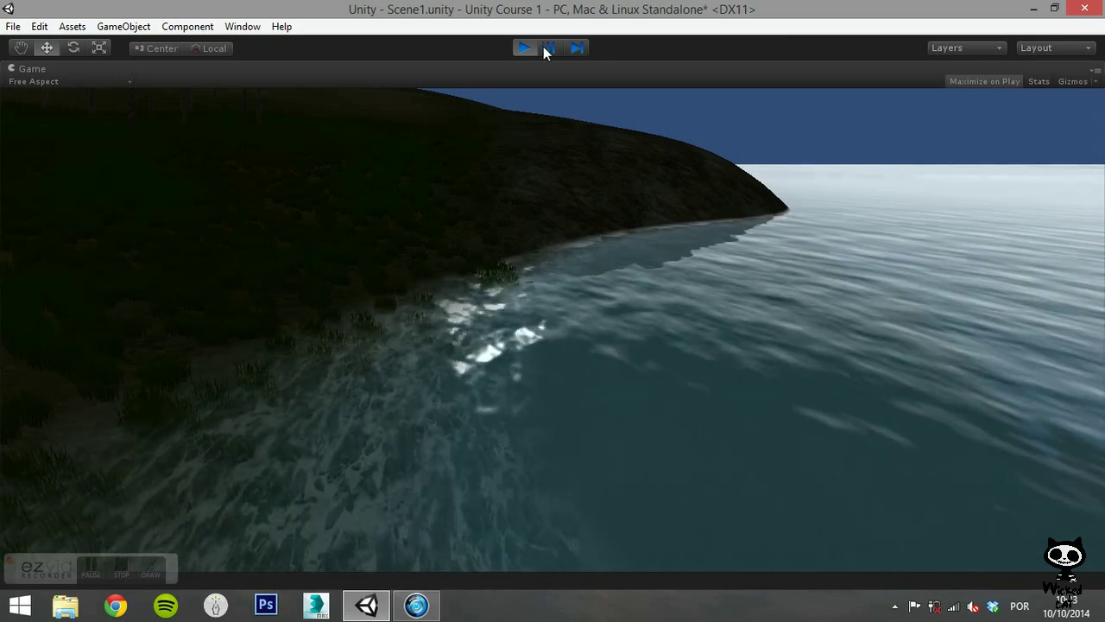
Exit play mode and return to the editor.
{"action": "left_click", "coordinate": [525, 48]}
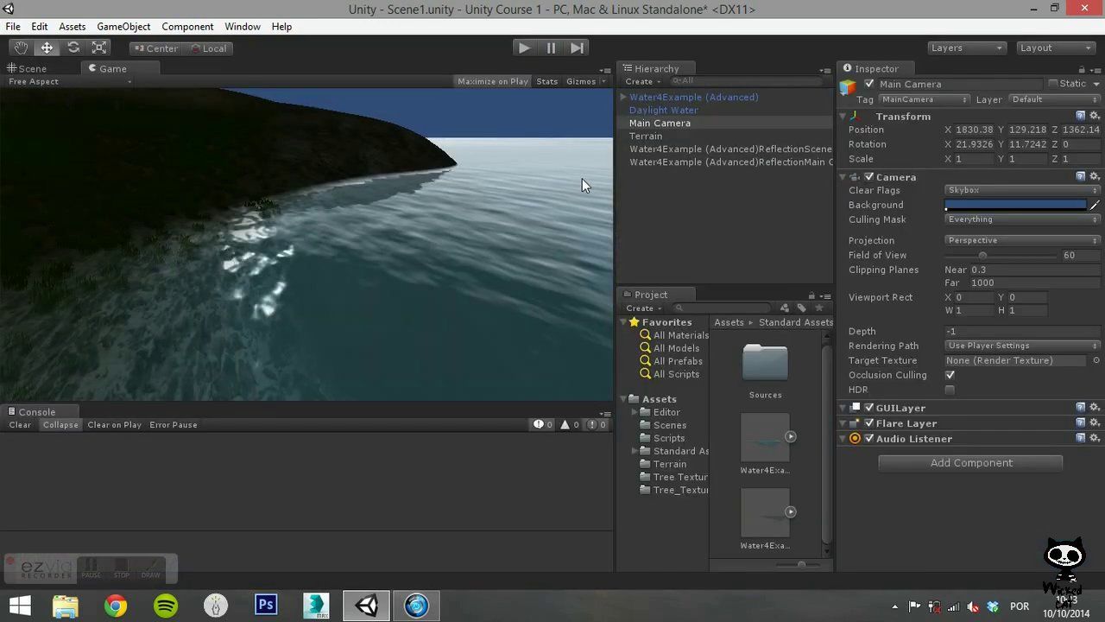